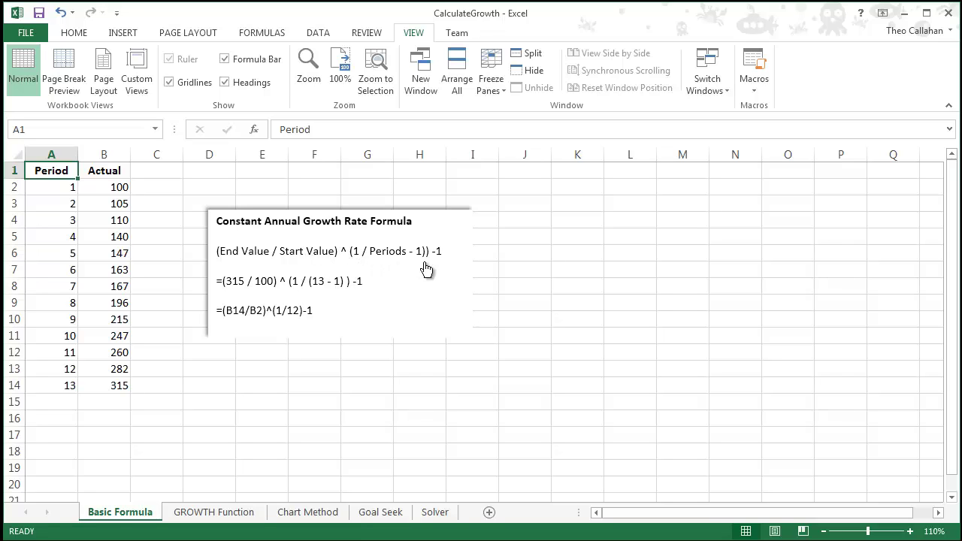
Enter the constant annual growth rate formula =(B14/B2)^(1/12)-1 in cell D14 of the Basic Formula sheet.
left_click(200, 384)
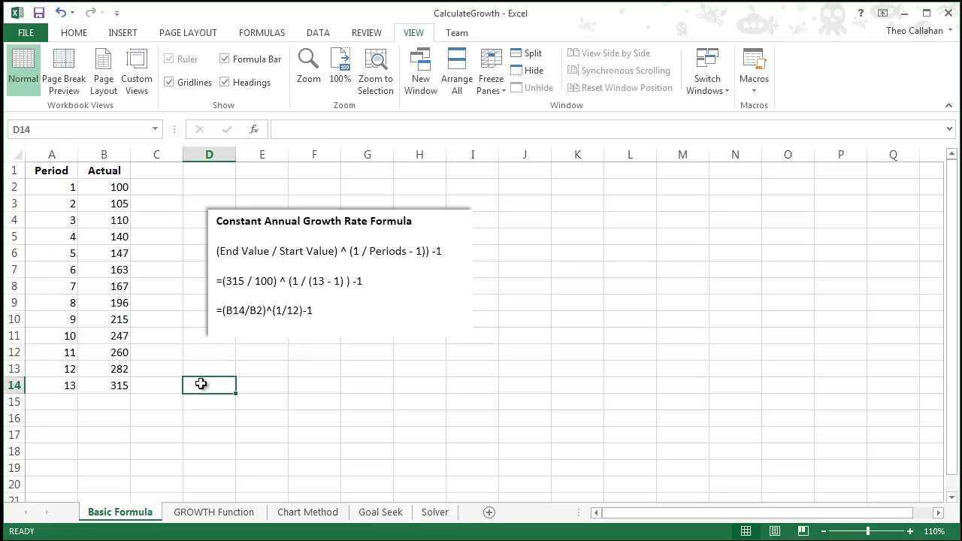
type("=")
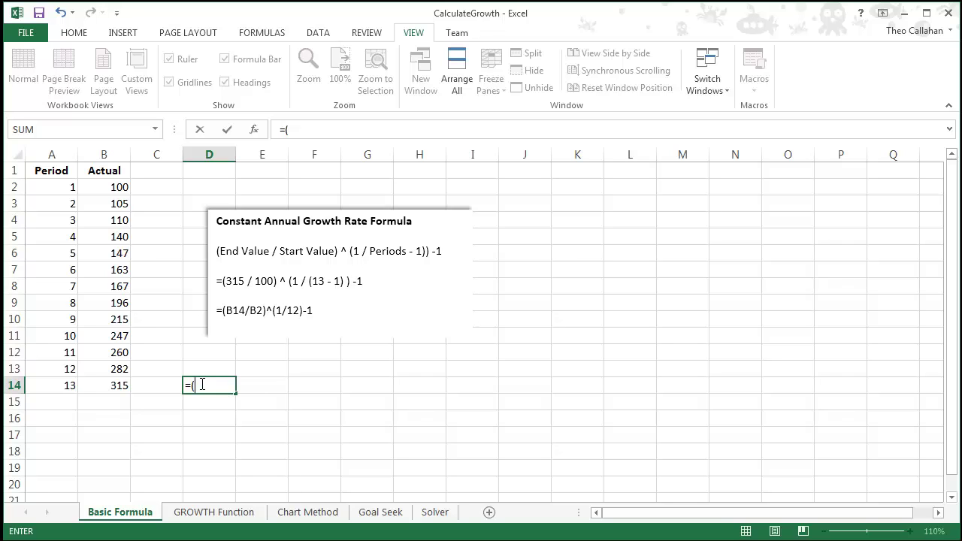
type("(")
left_click(116, 387)
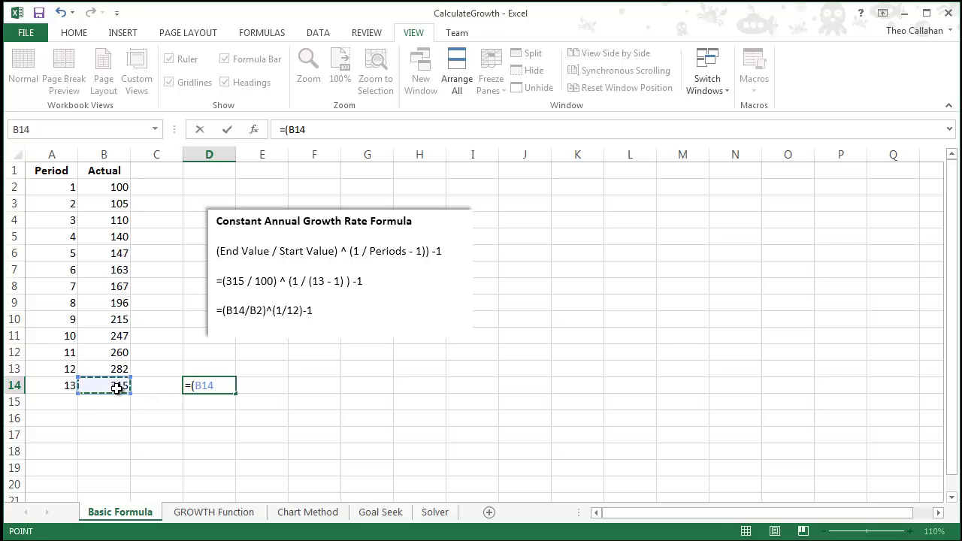
type("/")
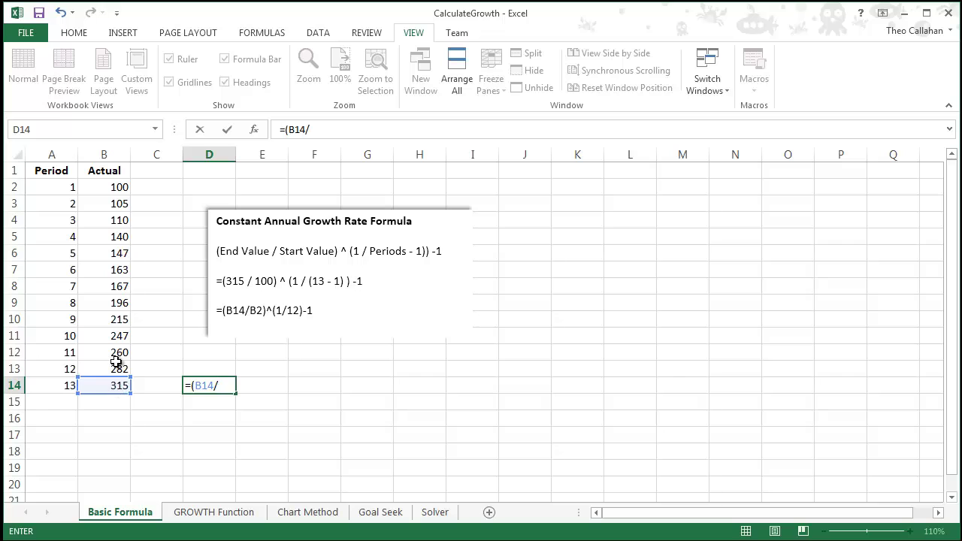
left_click(114, 190)
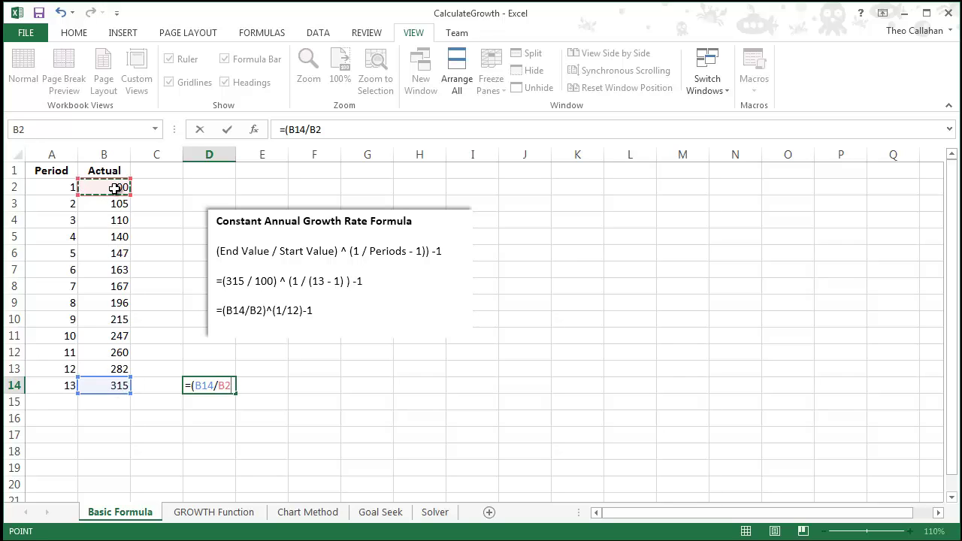
type(")^(")
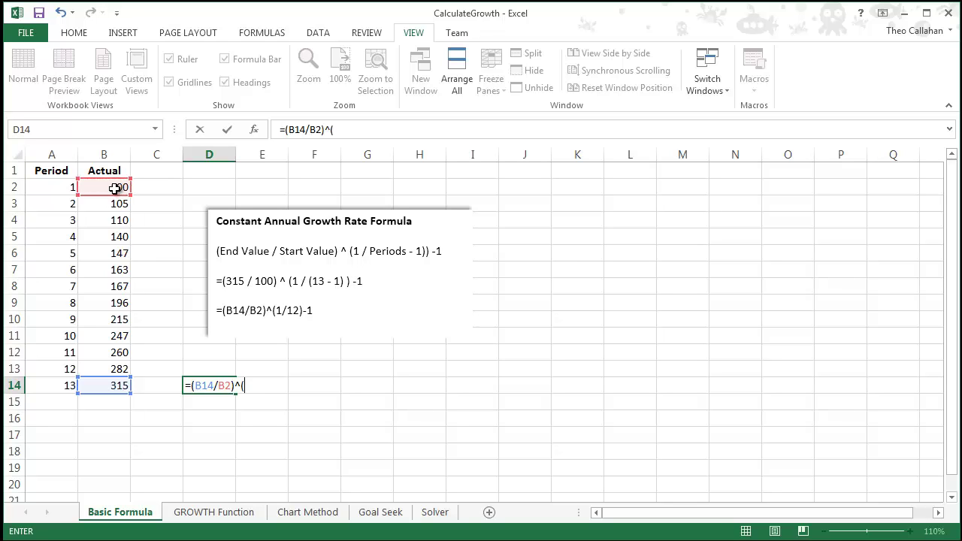
type("1/12)-1")
key("Return")
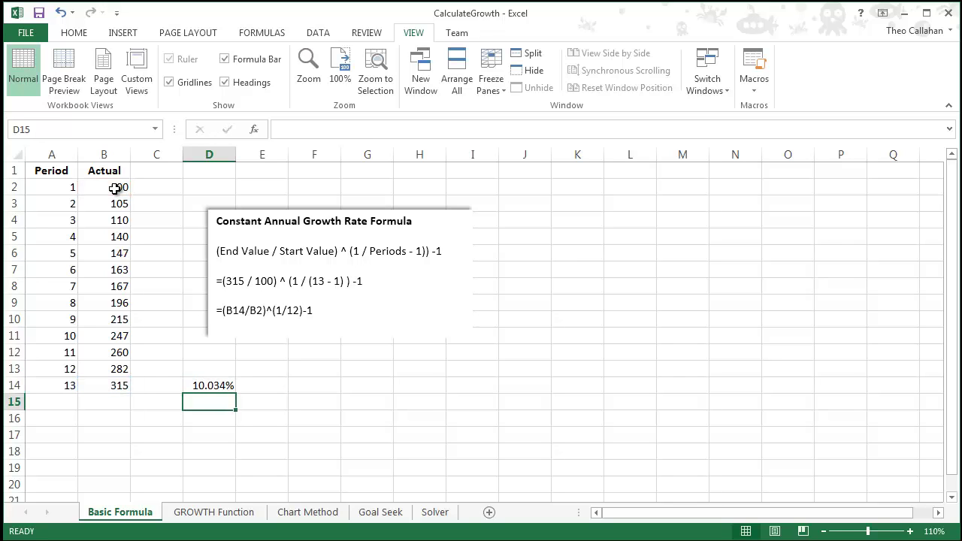
Name the growth rate cell D14 FormulaGrowthRate.
left_click(227, 386)
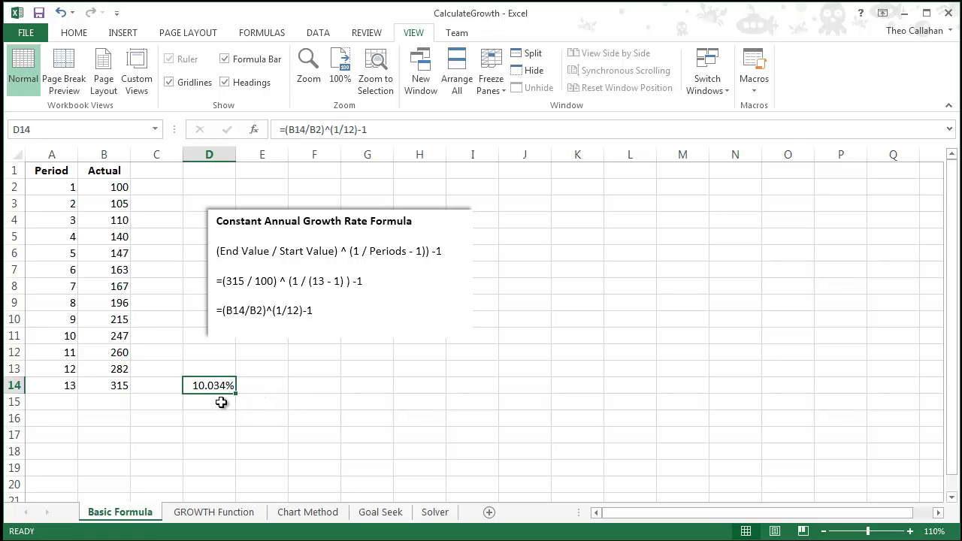
left_click(38, 128)
type("FormulaGrowthRate")
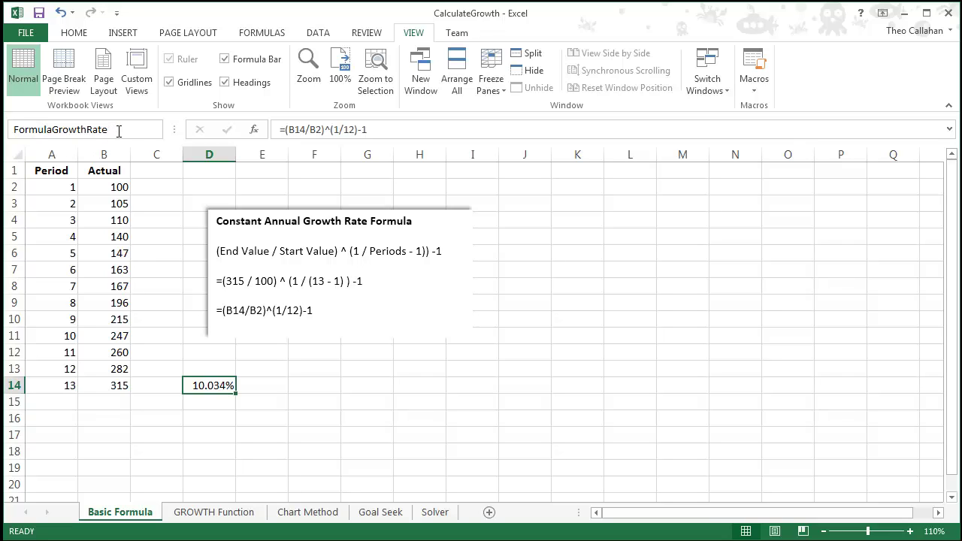
key("Return")
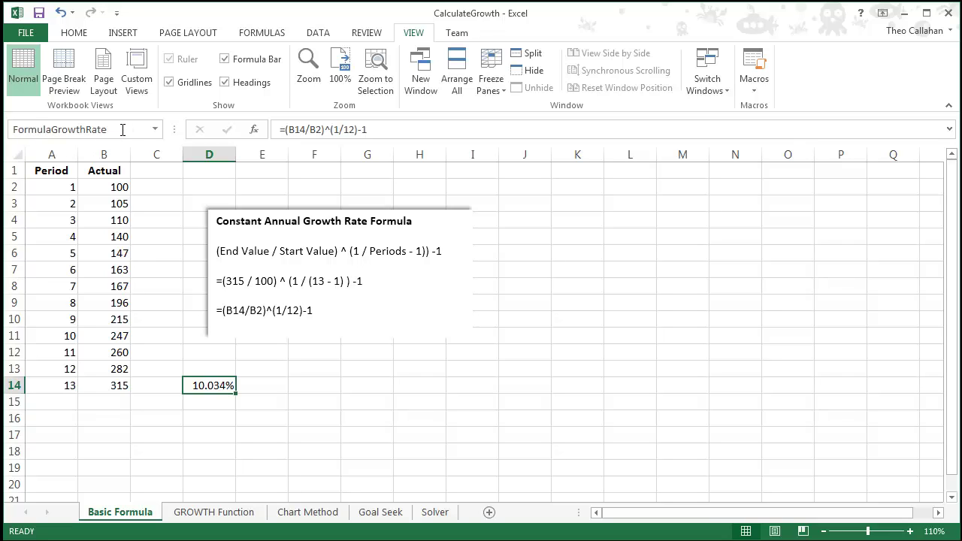
Add the heading Predicted in C1 and set its first value in C2 with the formula =B2.
left_click(144, 172)
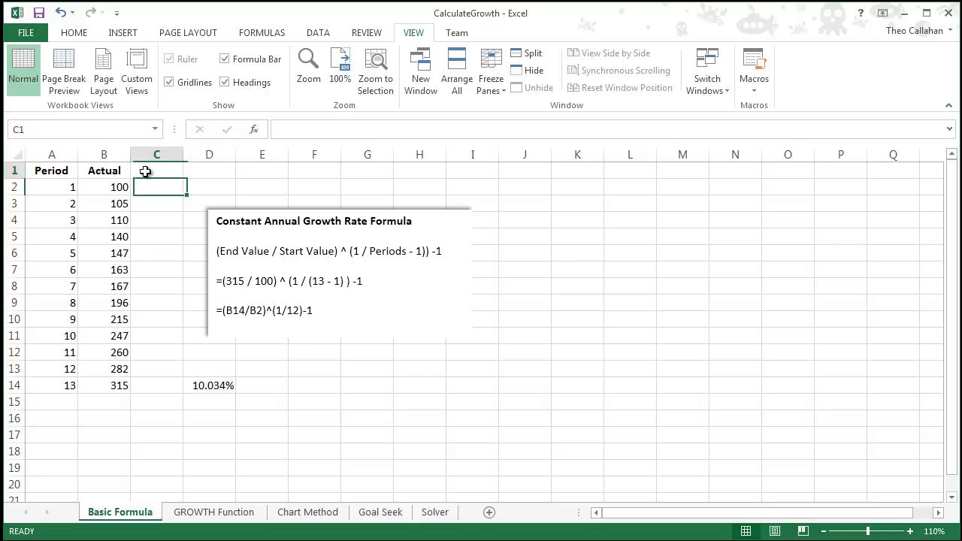
type("Predicted")
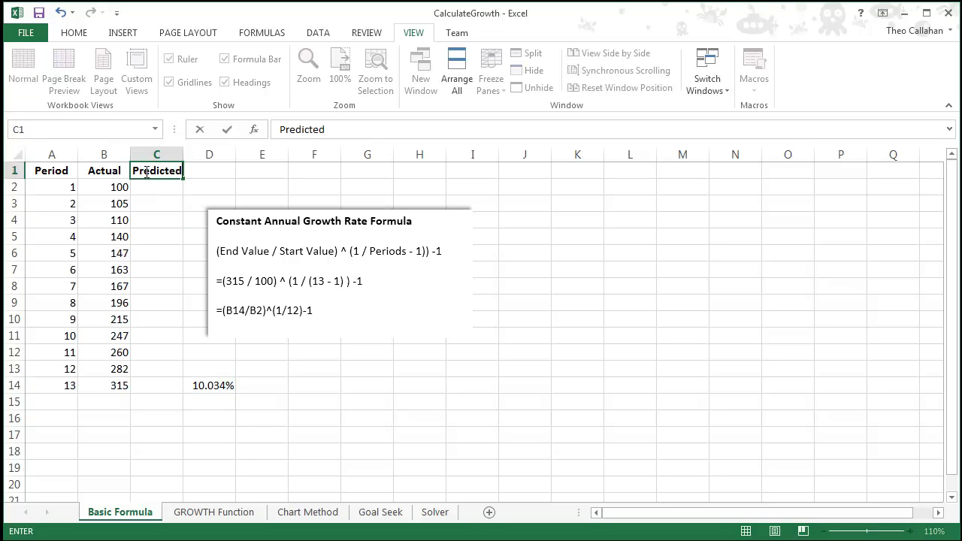
key("Return")
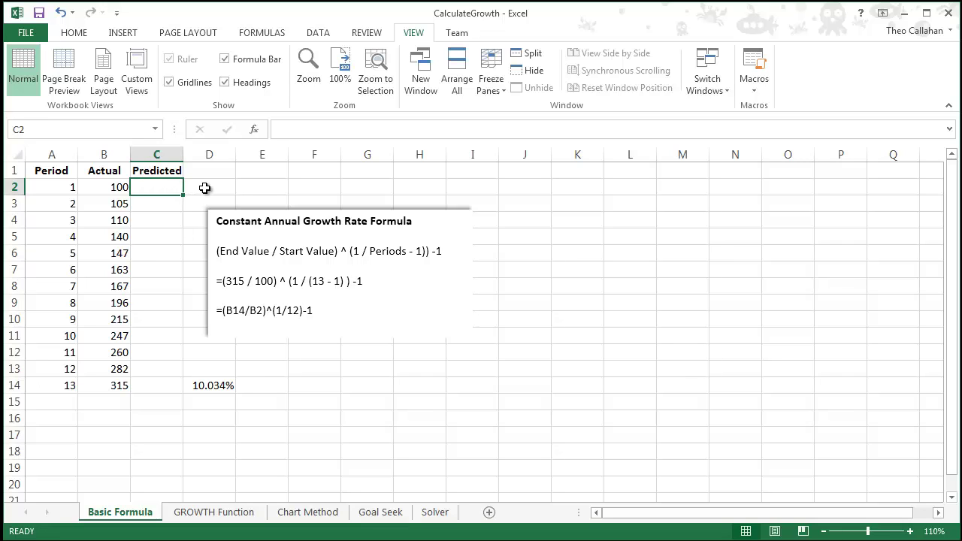
type("=")
key("Left")
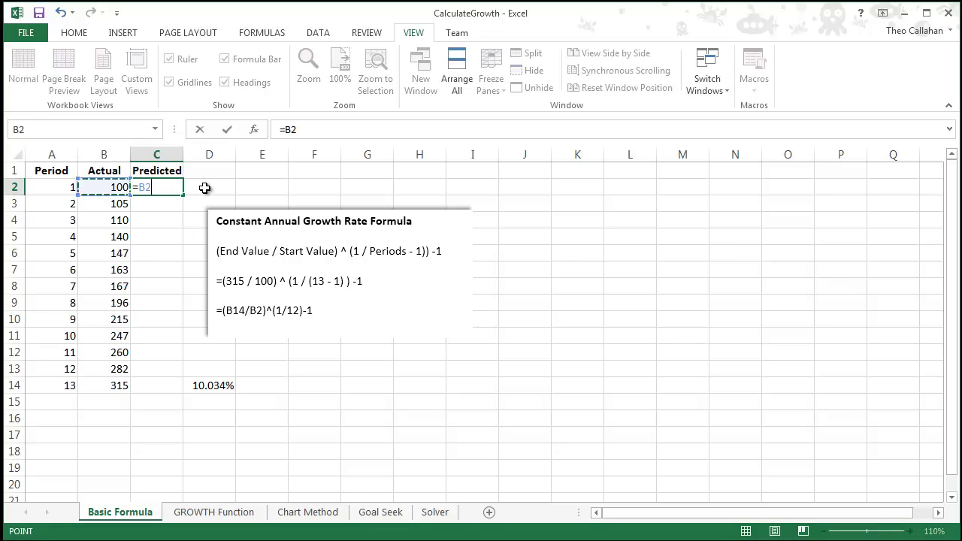
key("Return")
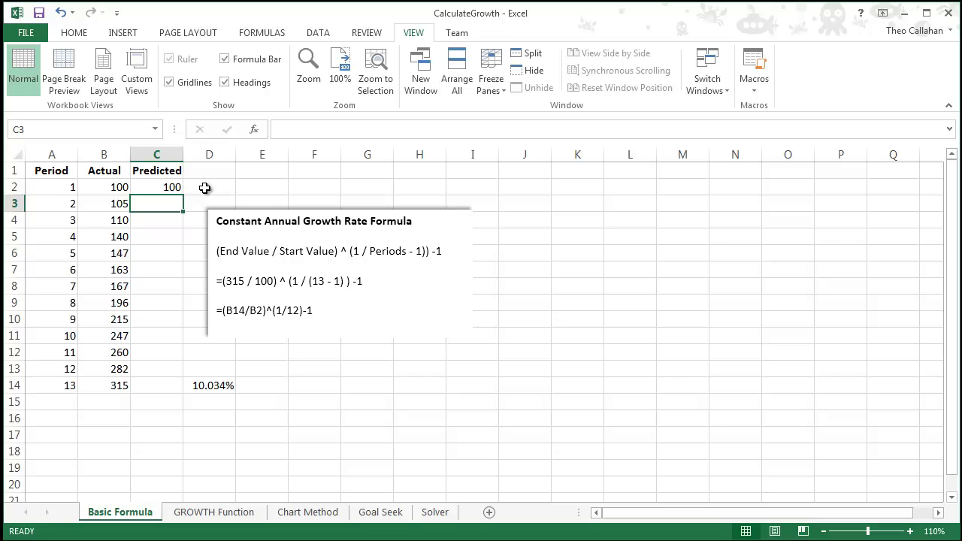
Enter =C2*(1+FormulaGrowthRate) in cell C3 to calculate the second period's predicted value.
type("=")
key("Up")
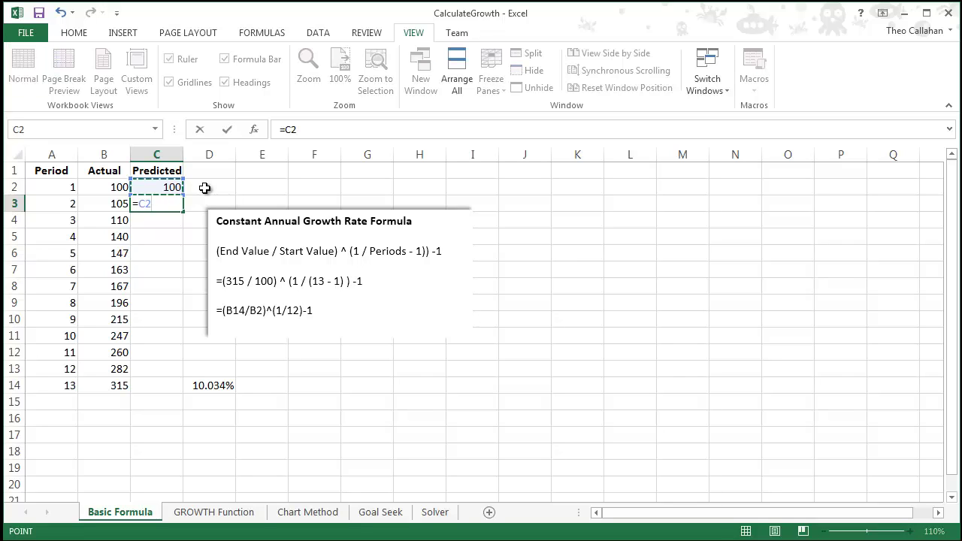
type("*(1")
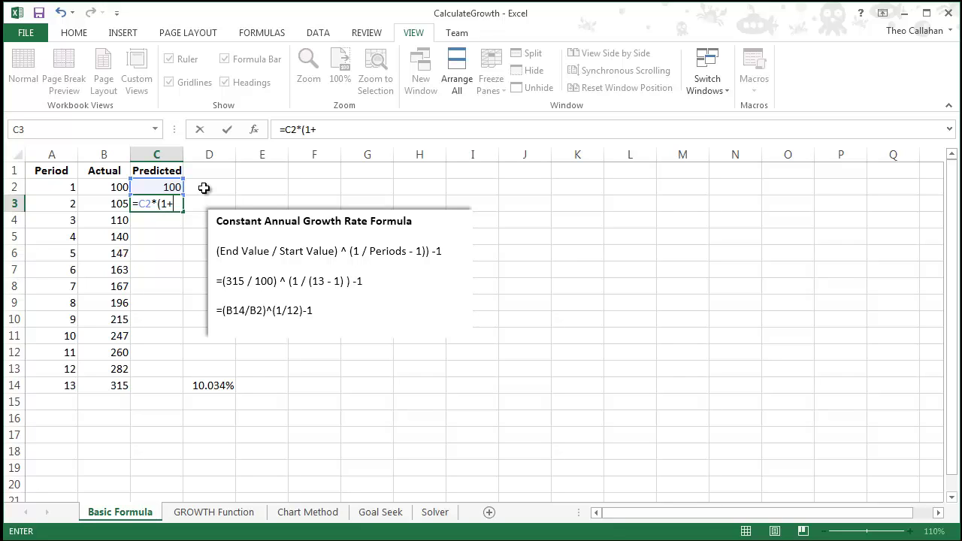
type("+For")
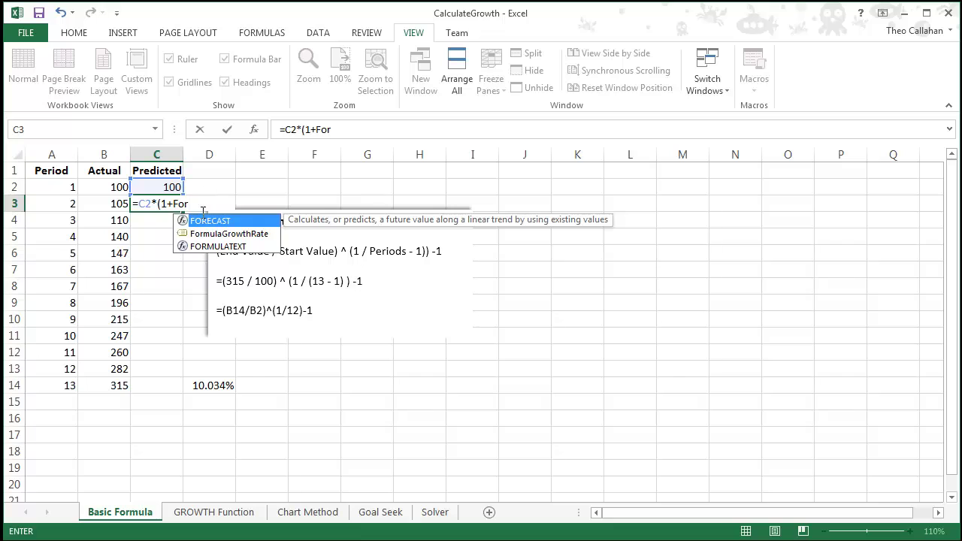
left_click(255, 236)
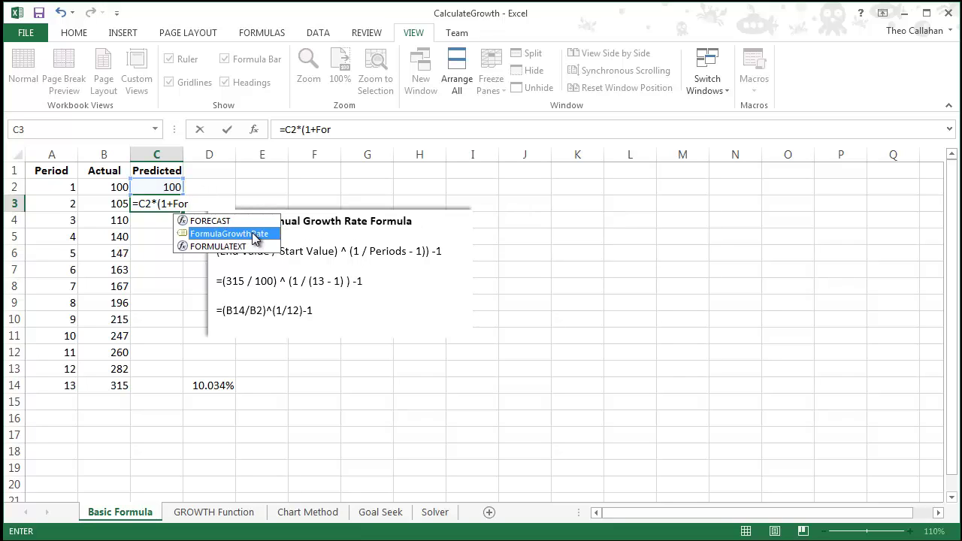
double_click(254, 235)
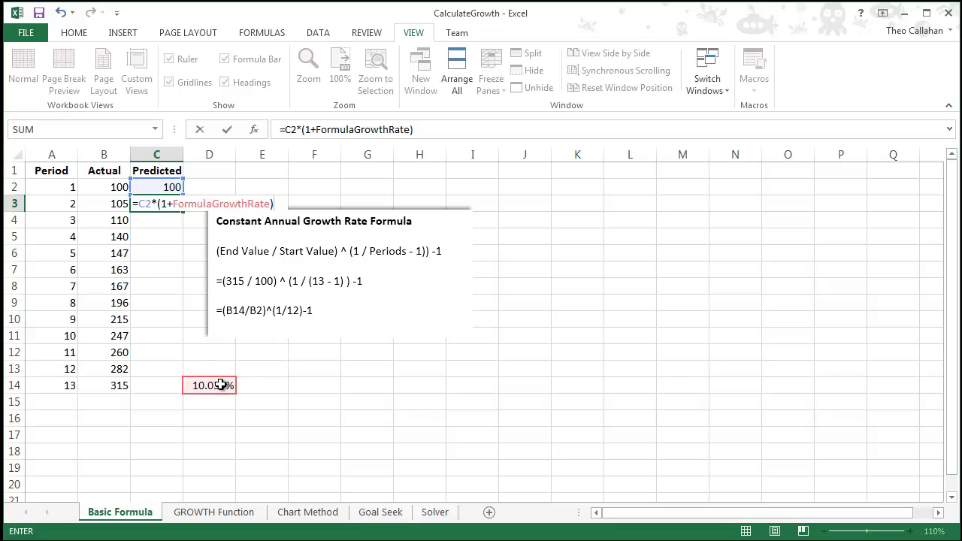
key("Return")
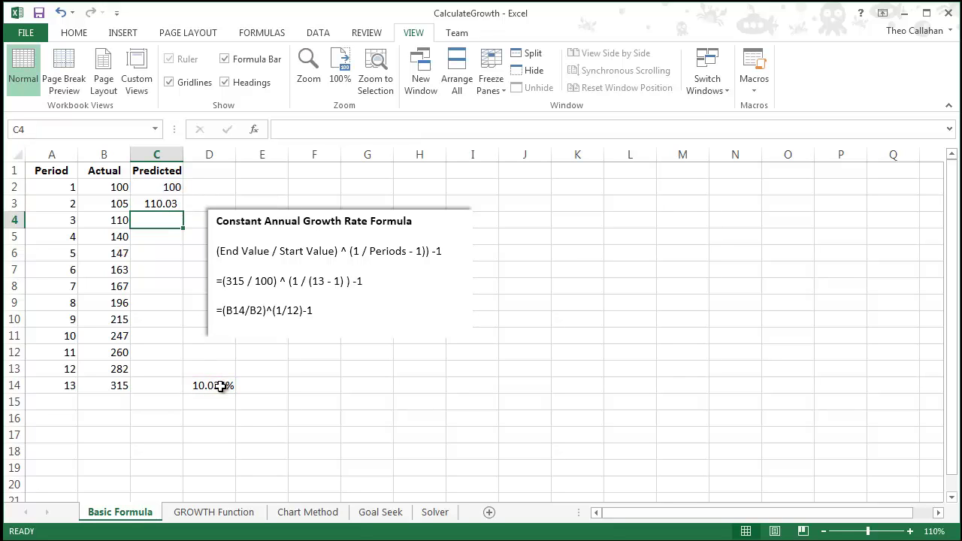
Fill the predicted value formula from C3 down through C14.
left_click(167, 208)
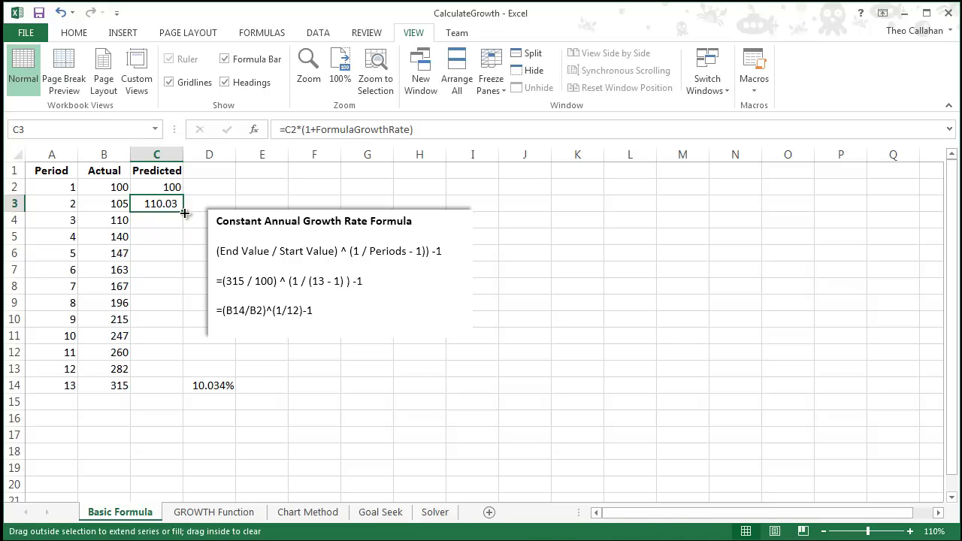
double_click(184, 213)
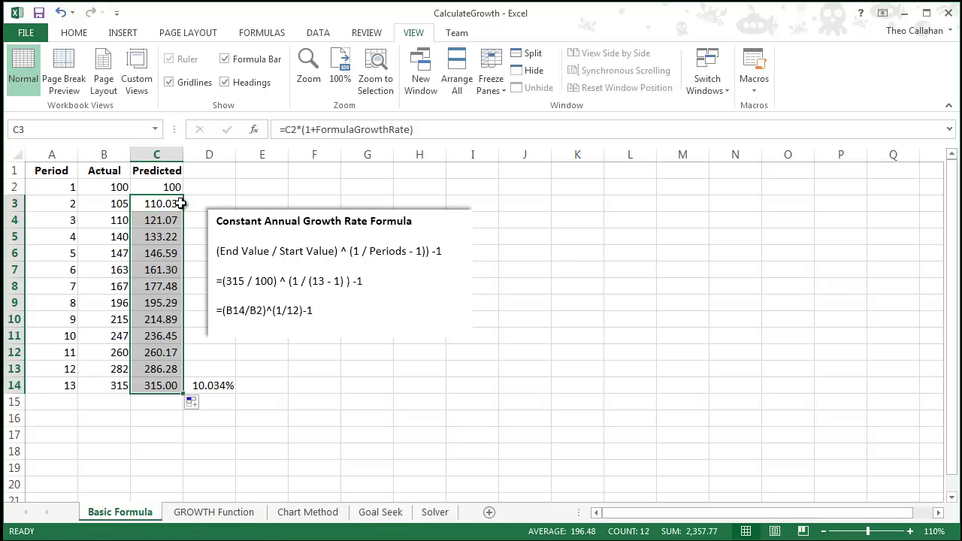
left_click(172, 187)
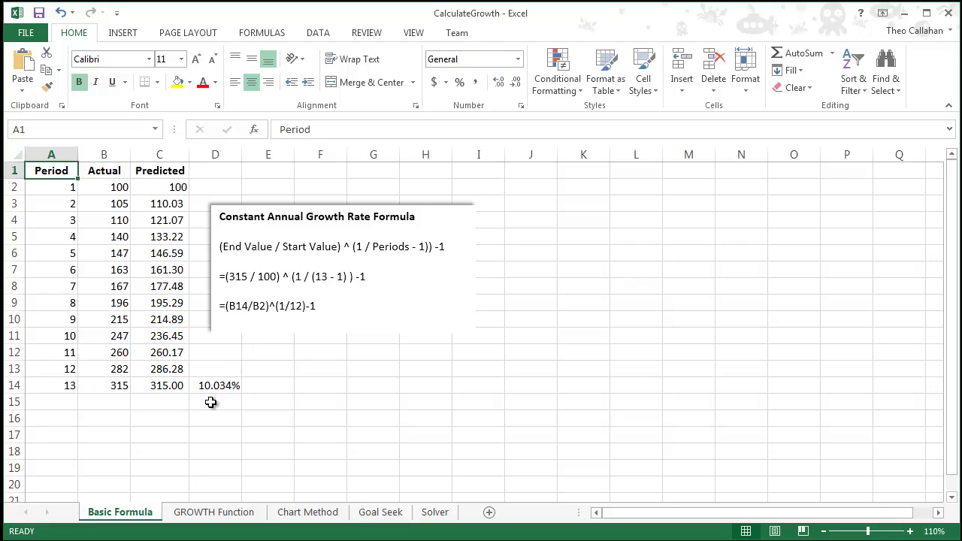
On the GROWTH Function sheet, enter =GROWTH(B2:B14,A2:A14) as an array formula across the Predicted cells C2:C14.
left_click(204, 513)
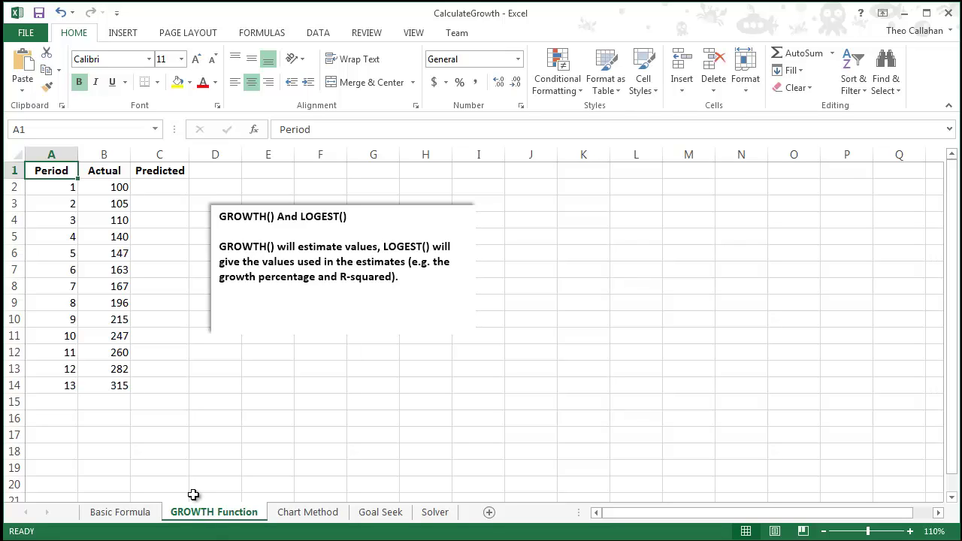
left_click(155, 192)
left_click_drag(155, 192, 154, 395)
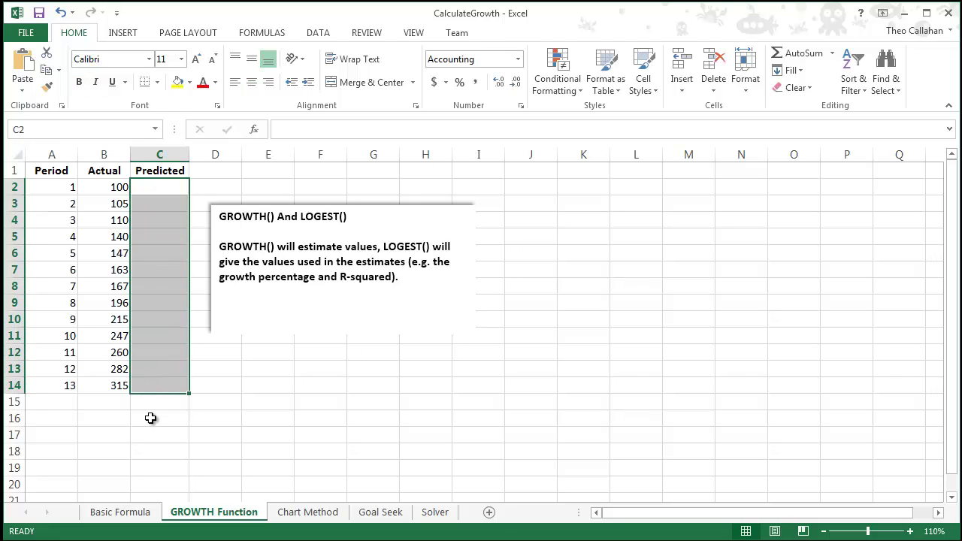
type("=growth")
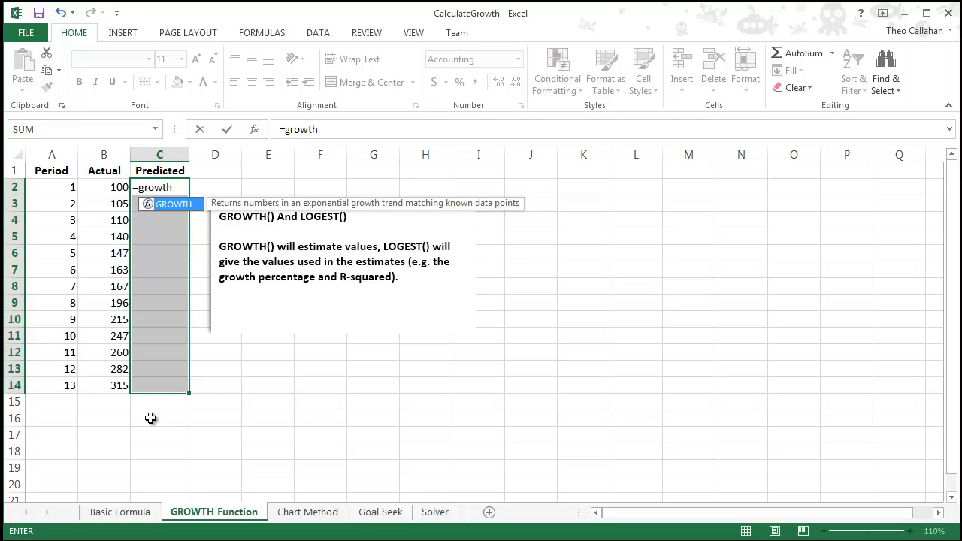
type("(")
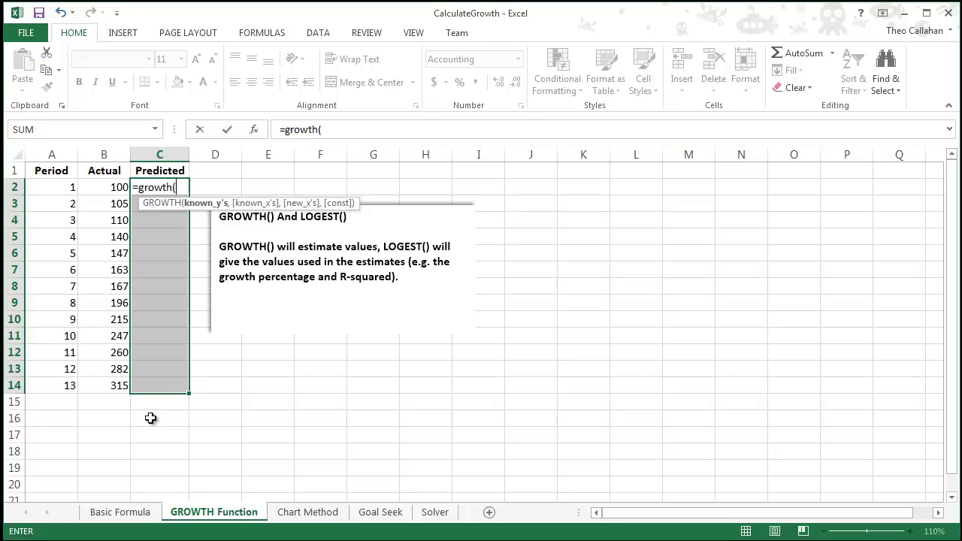
left_click_drag(108, 187, 112, 387)
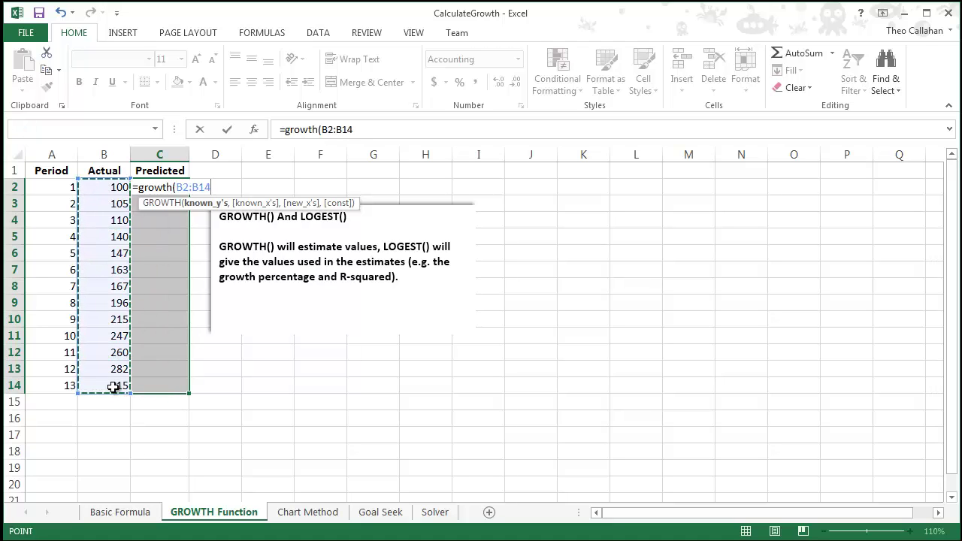
type(",")
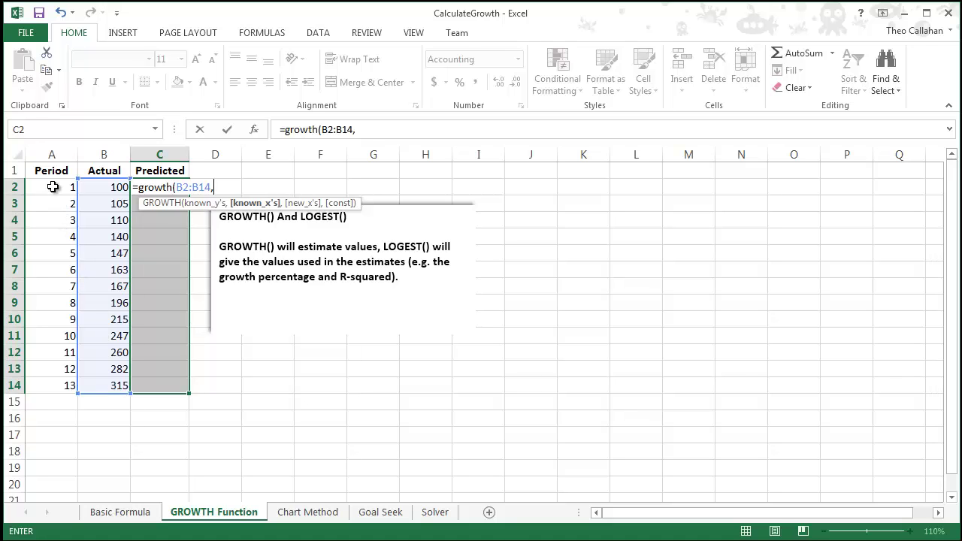
left_click_drag(53, 187, 53, 395)
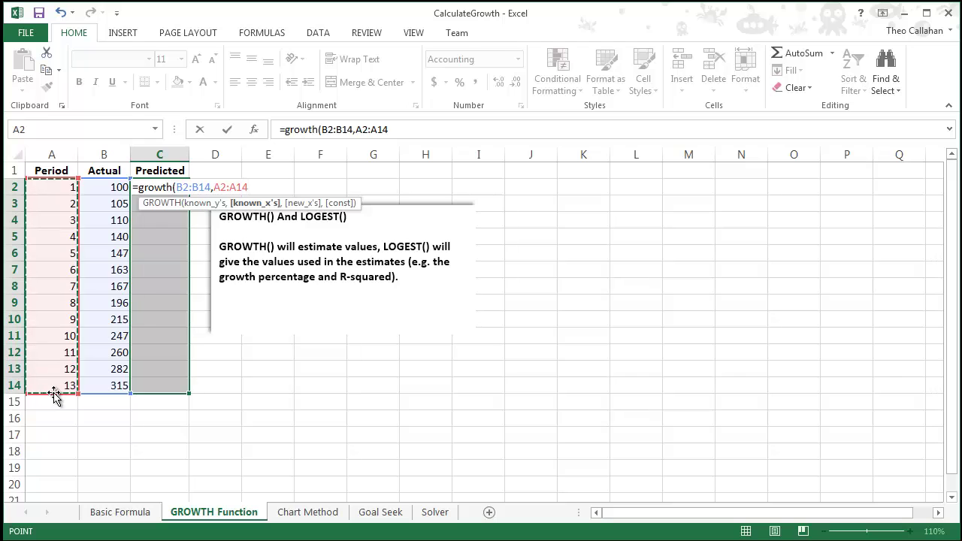
type(")")
key("ctrl+shift+Return")
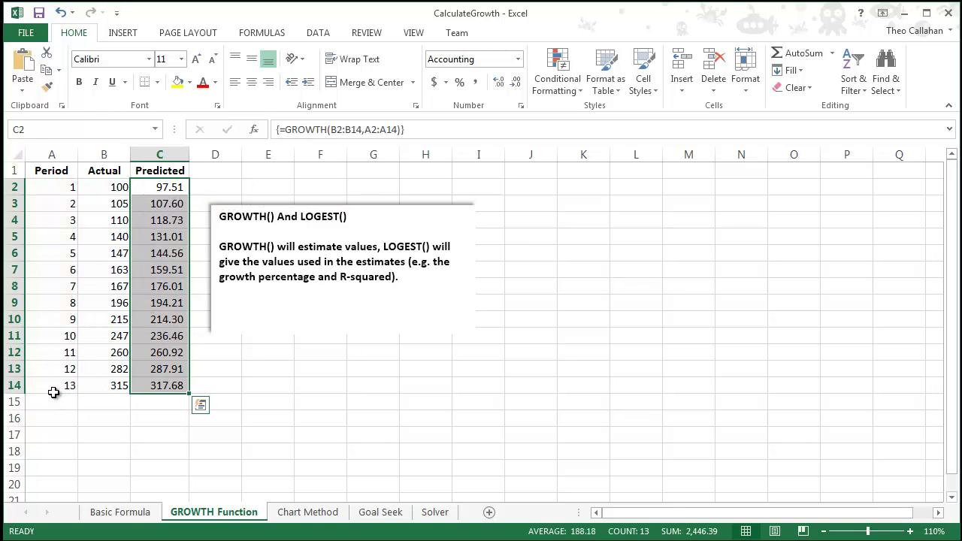
Enter =LOGEST(B2:B14,A2:A14) in cell D14 to calculate the growth factor from the actual values and periods.
left_click(155, 384)
left_click(114, 380)
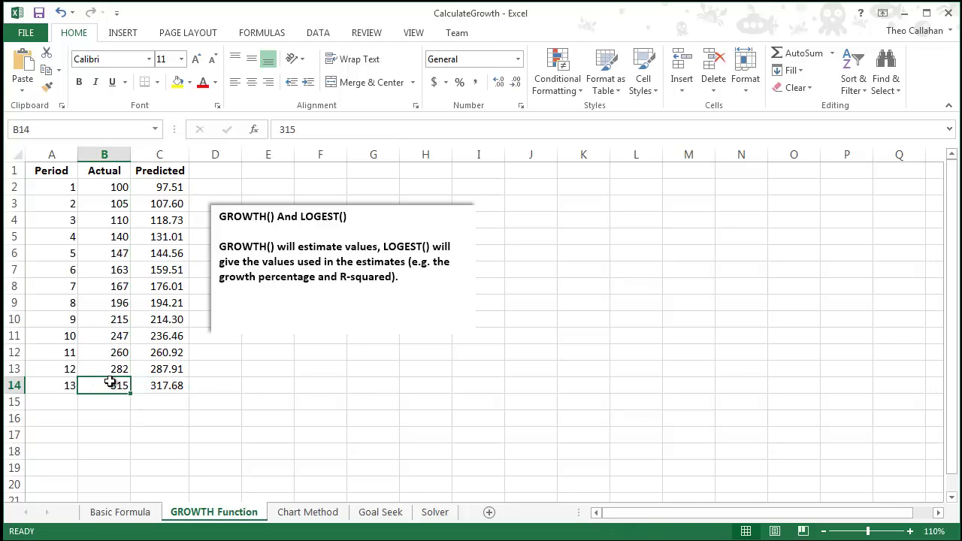
left_click(230, 385)
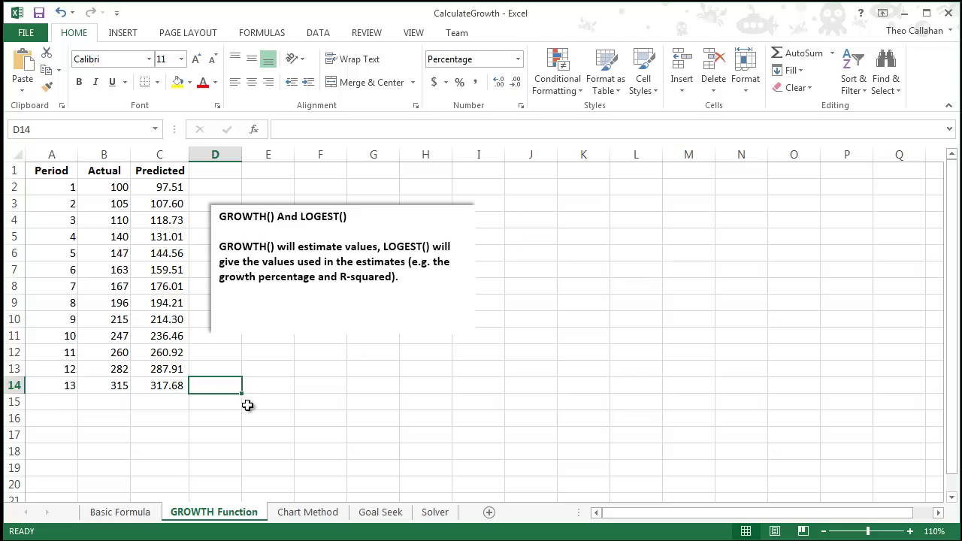
type("=l")
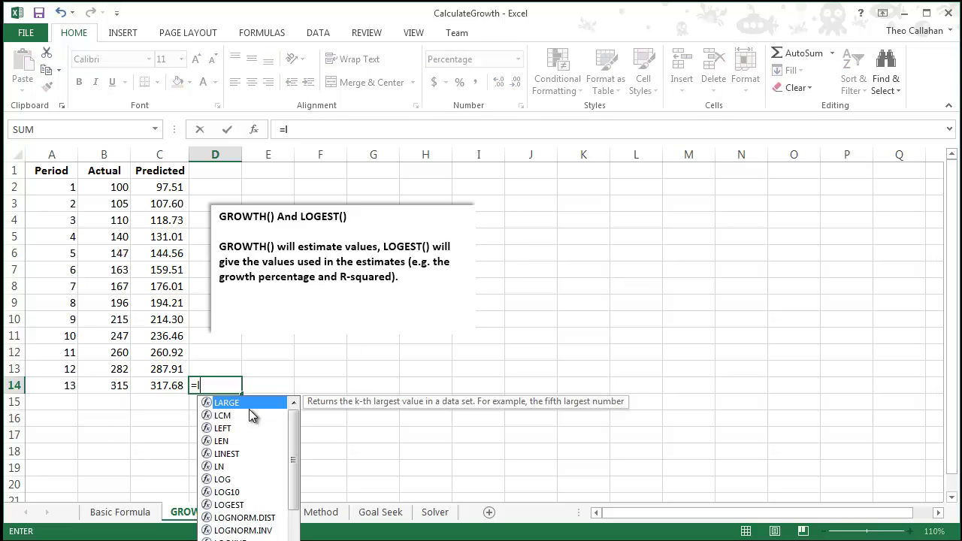
type("ogest")
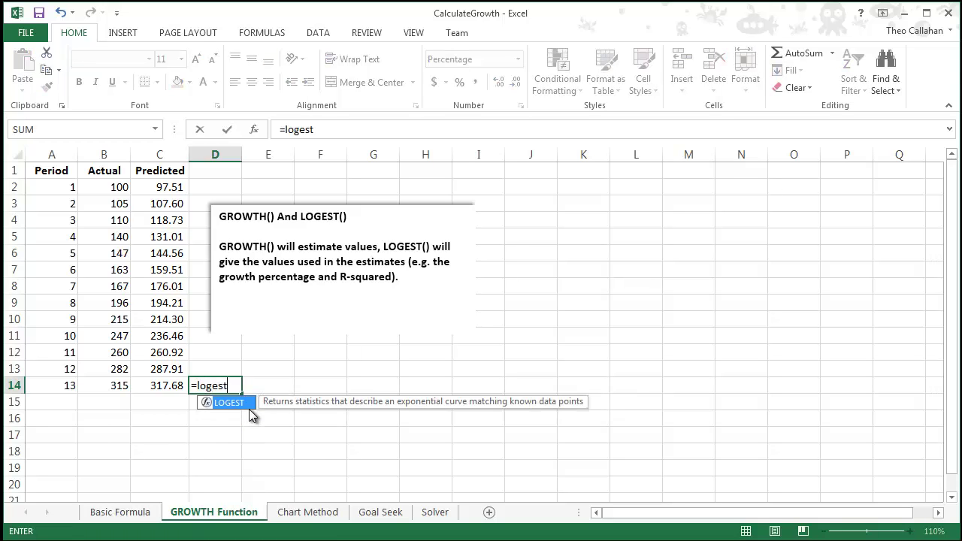
type("(")
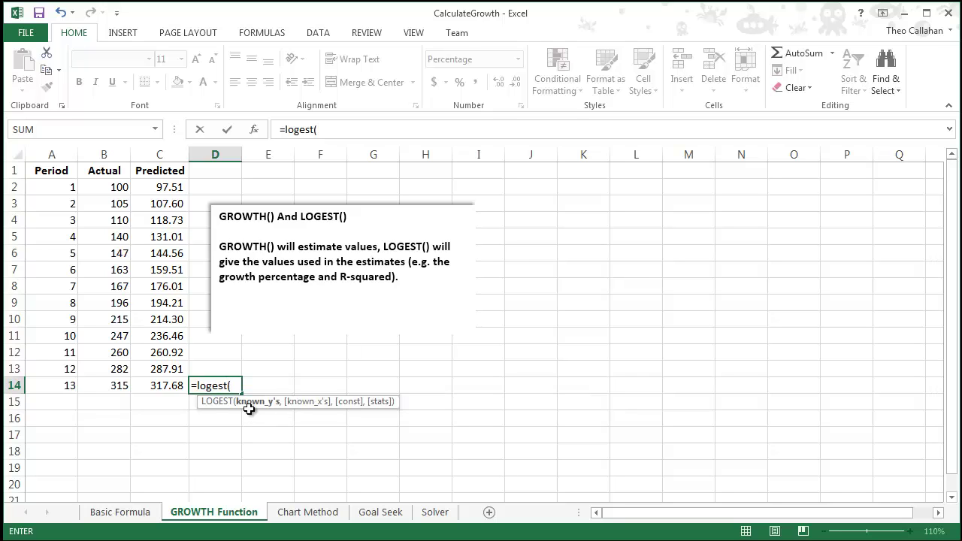
left_click(107, 195)
left_click_drag(108, 196, 118, 381)
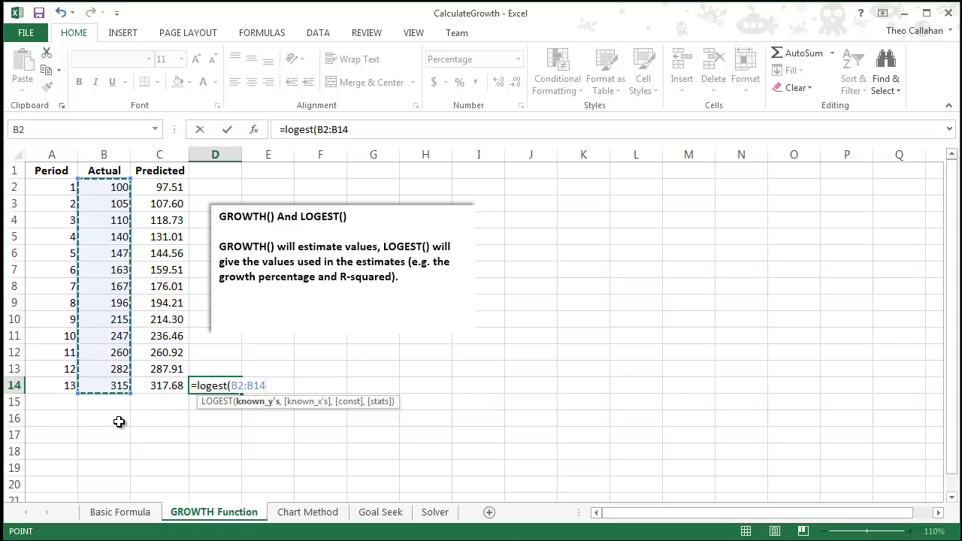
type(",")
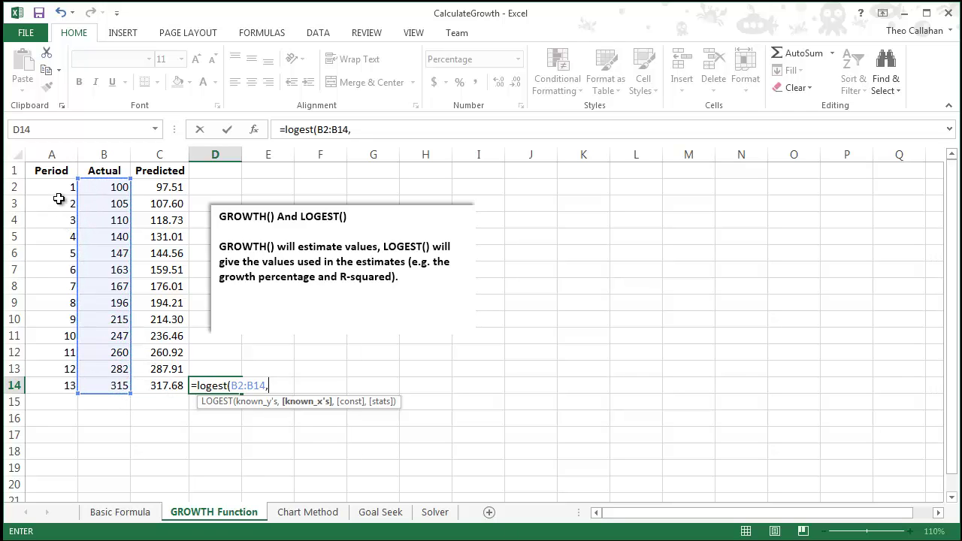
left_click_drag(57, 188, 62, 388)
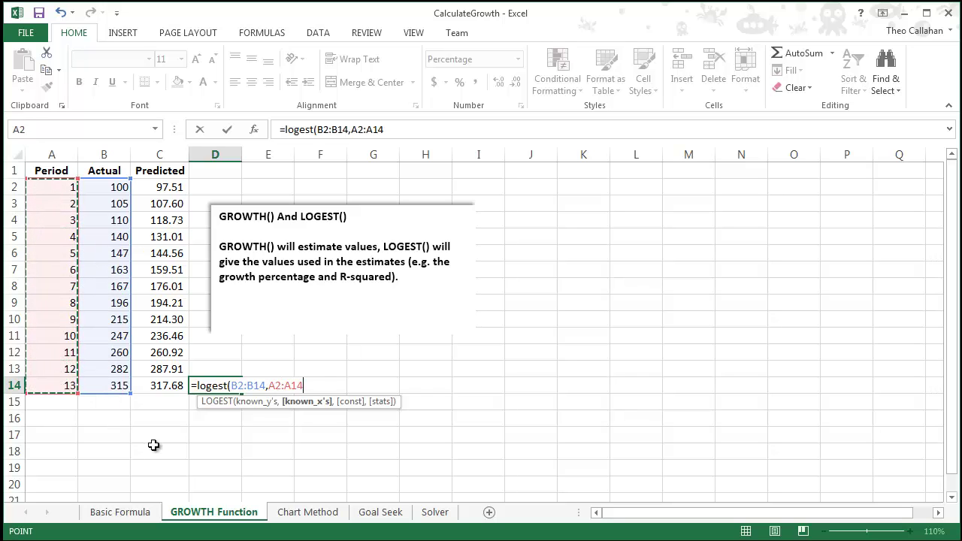
type(")")
key("Return")
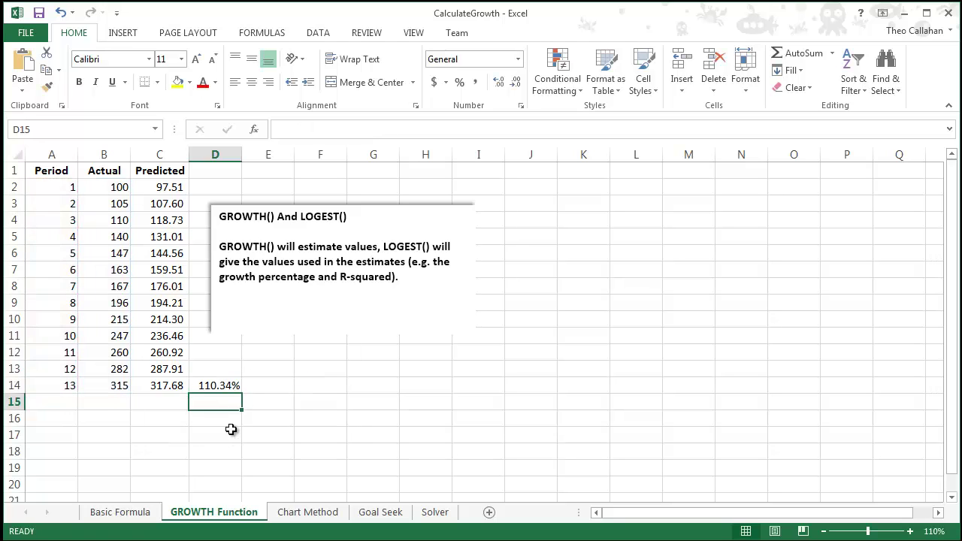
Subtract 1 from the LOGEST formula in D14 and compare the resulting growth rate with the Basic Formula sheet.
left_click(210, 386)
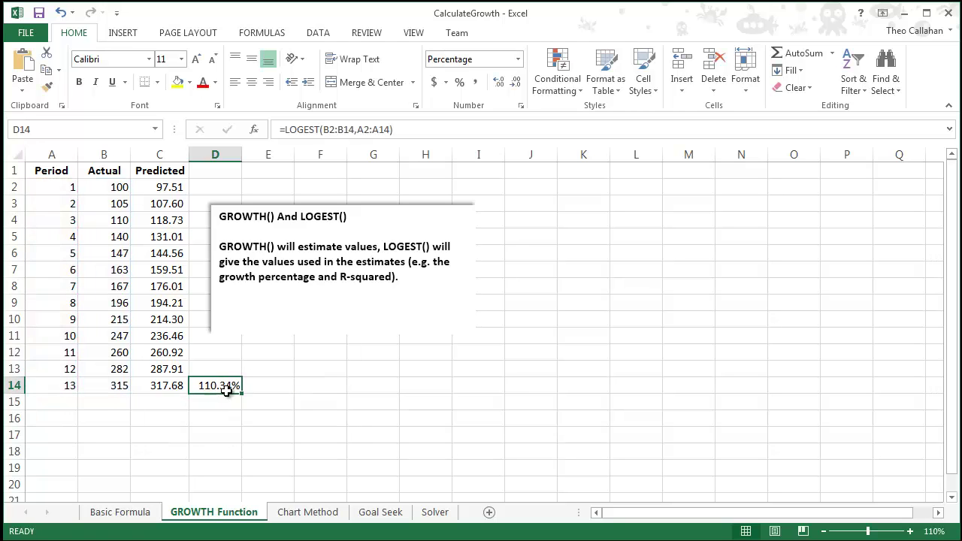
left_click(410, 132)
type("-1")
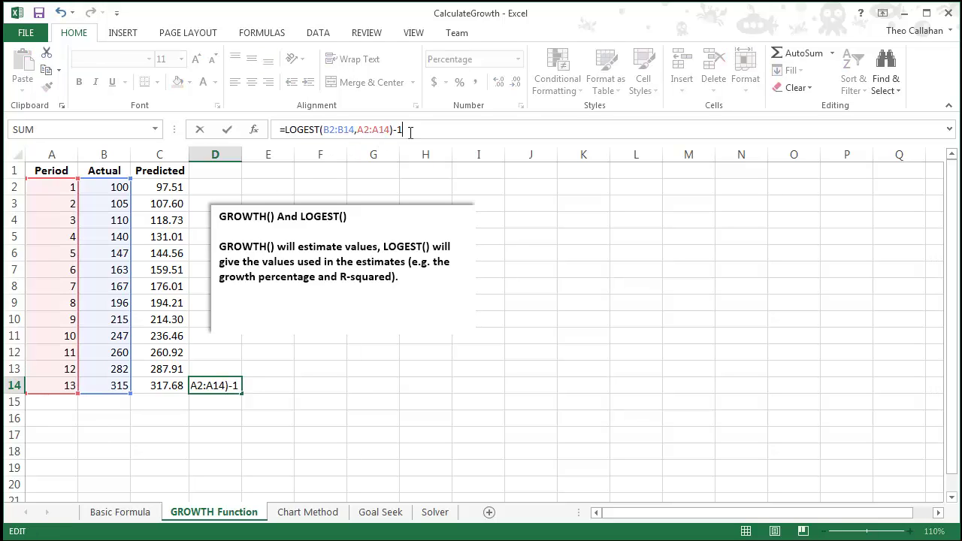
key("Return")
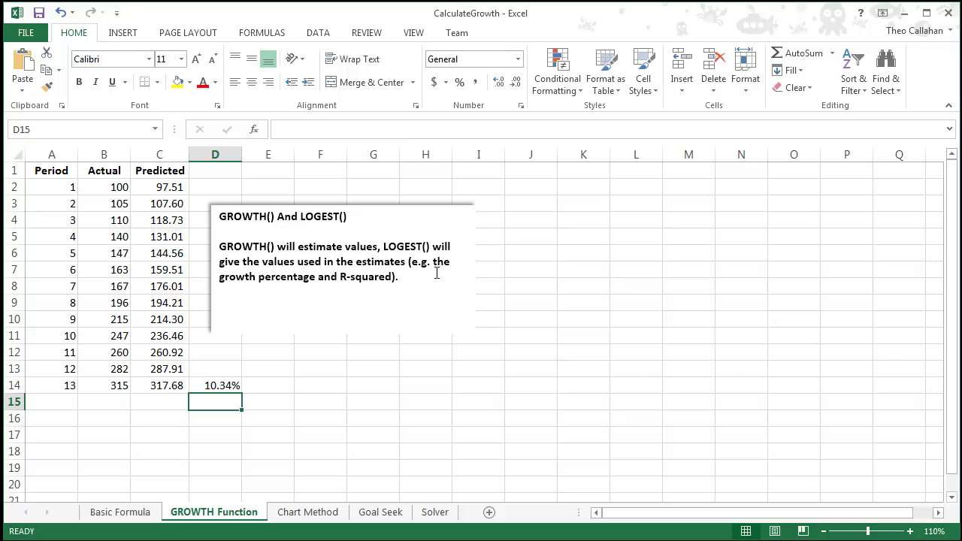
left_click(216, 386)
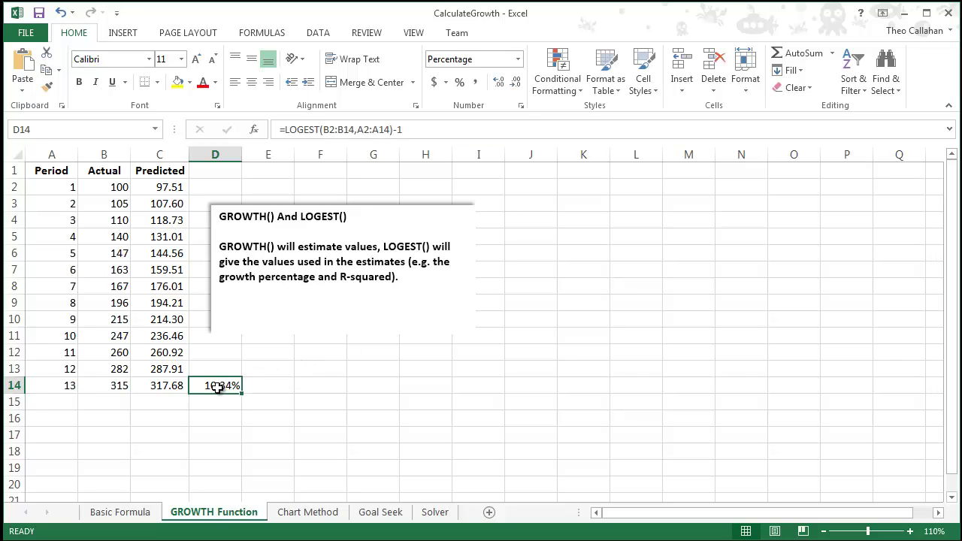
left_click(132, 514)
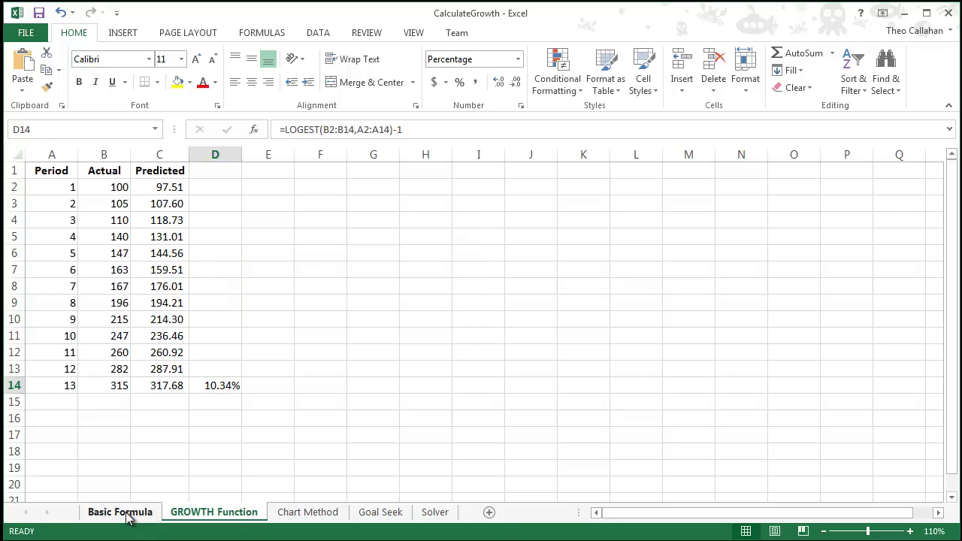
left_click(217, 515)
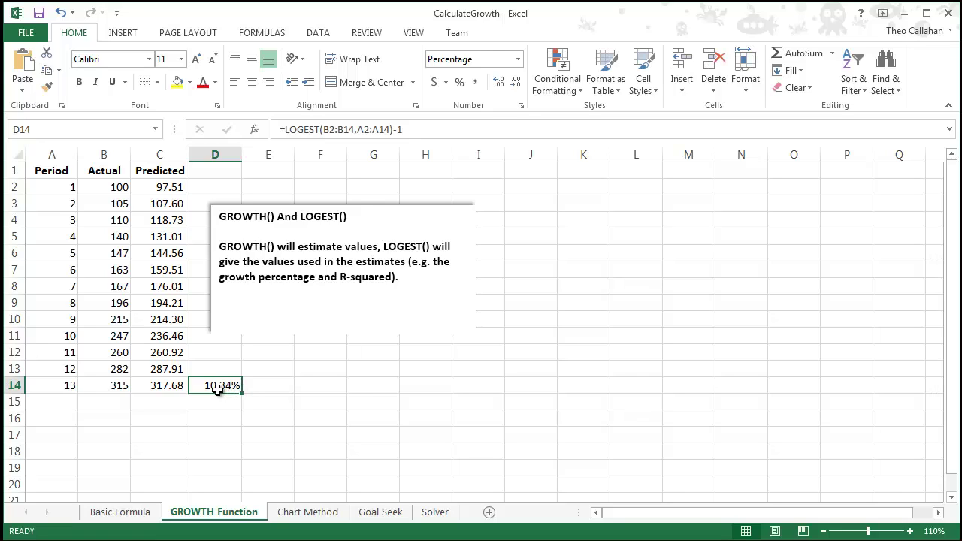
Replace the formula in D14 with =LOGEST(B2:B14,A2:A14,TRUE,TRUE), entered as an array formula across D14:E18 to return the regression statistics.
left_click_drag(212, 385, 268, 403)
left_click_drag(266, 420, 260, 451)
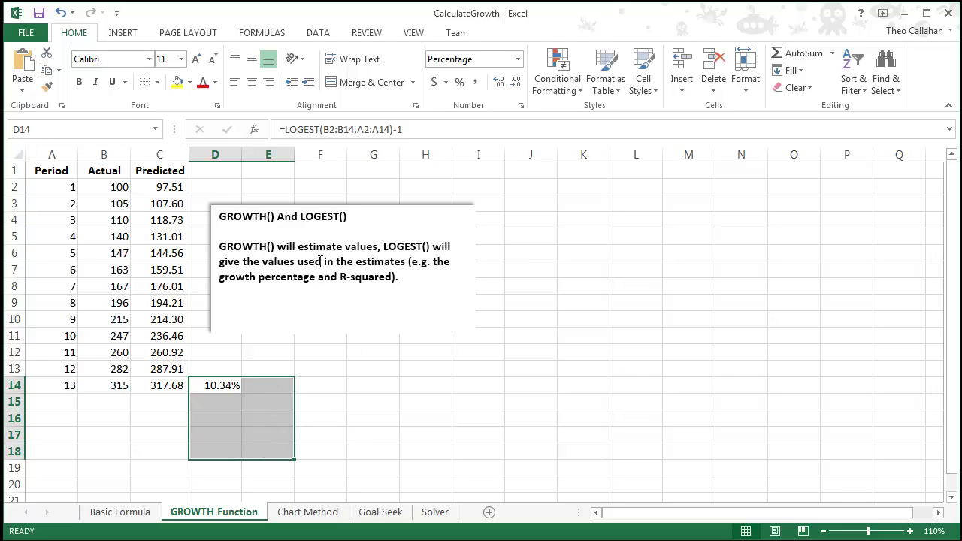
left_click(419, 128)
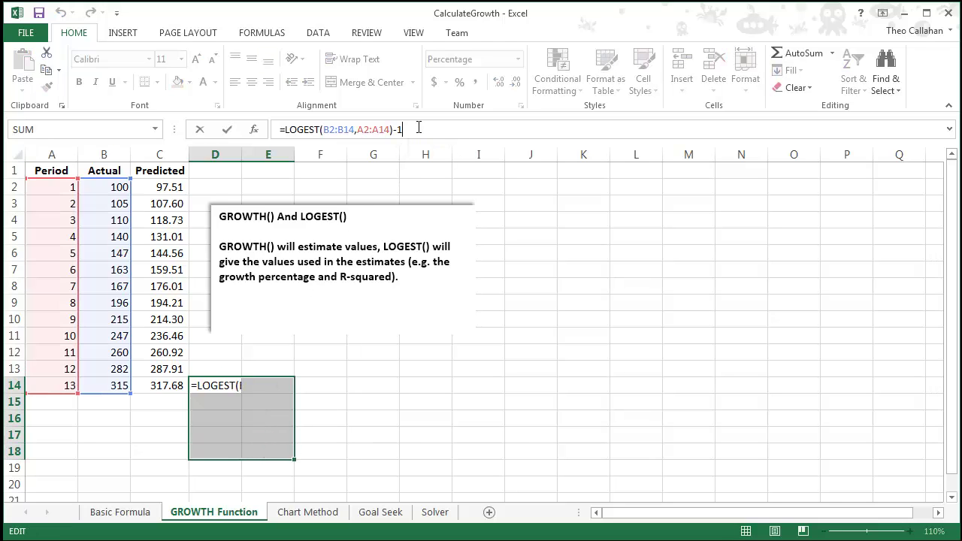
key("BackSpace")
key("BackSpace")
key("BackSpace")
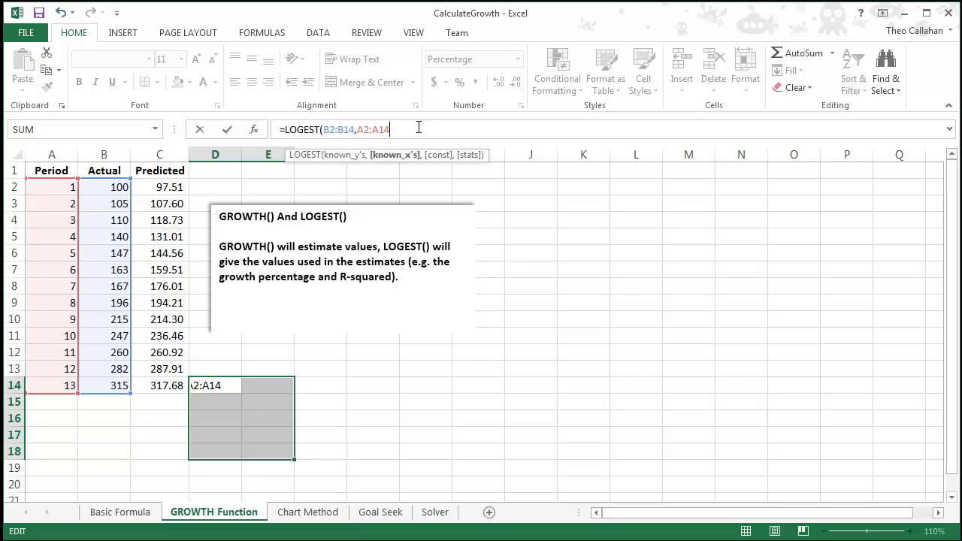
type(",")
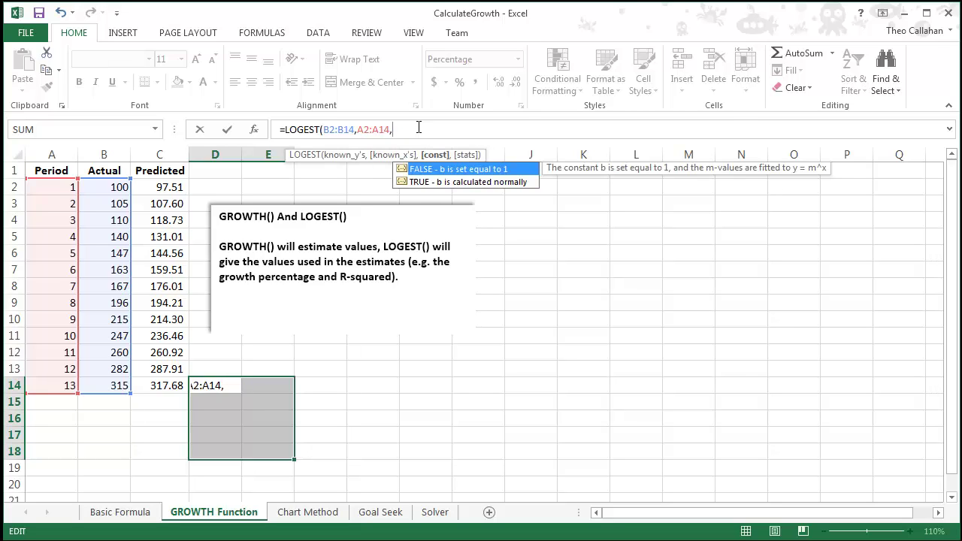
type("True,")
key("Escape")
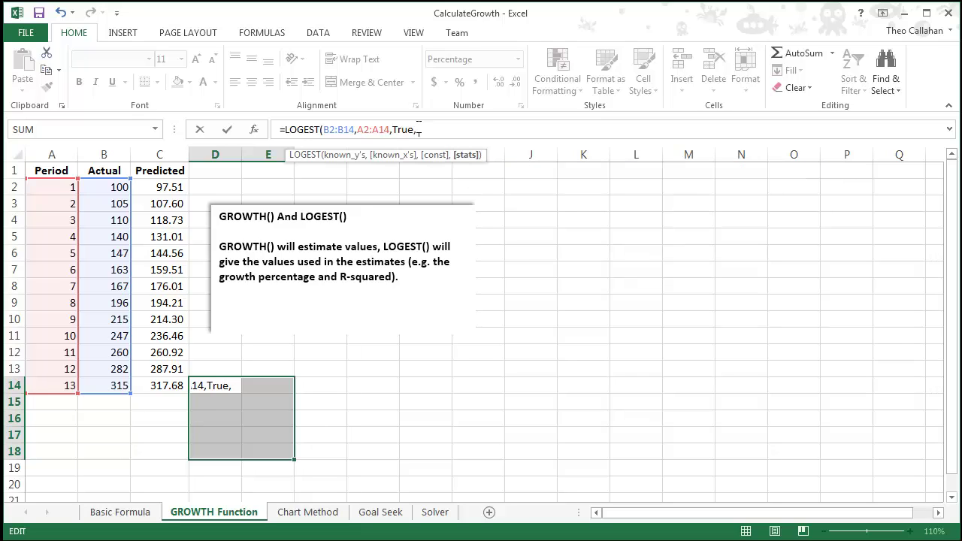
type("True")
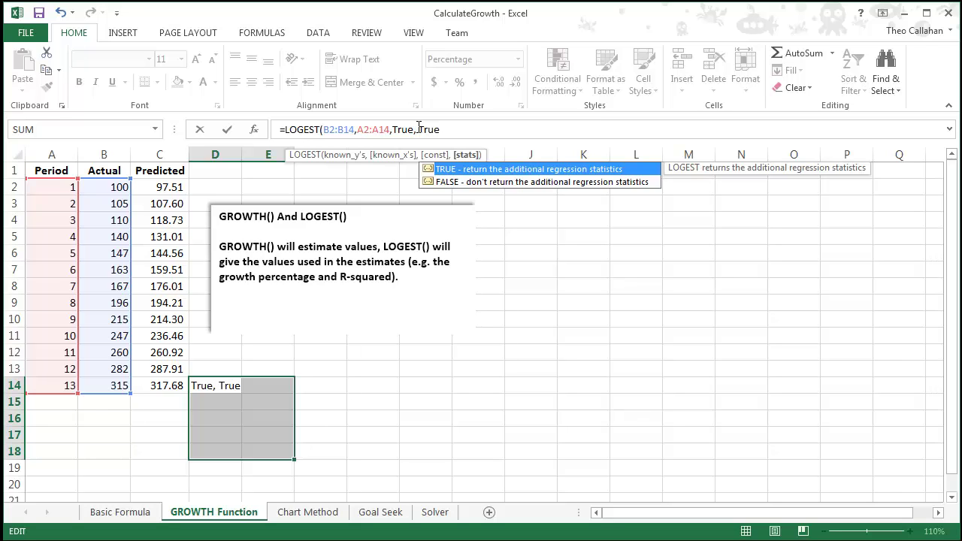
key("Escape")
type(")")
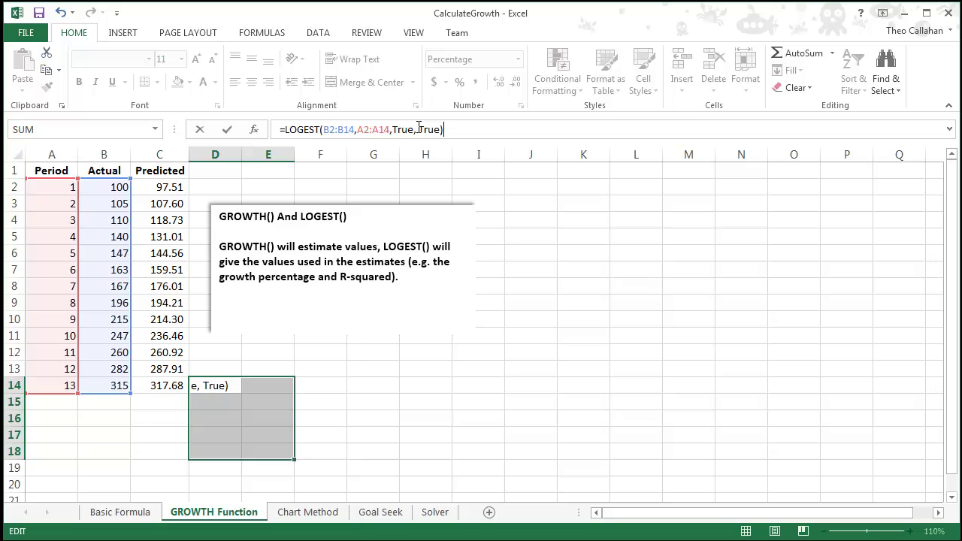
key("ctrl+shift+Return")
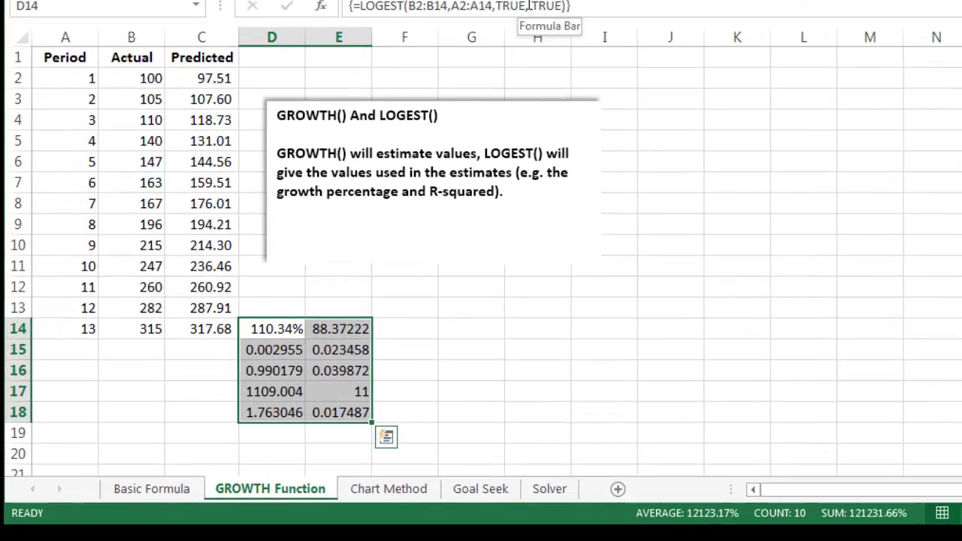